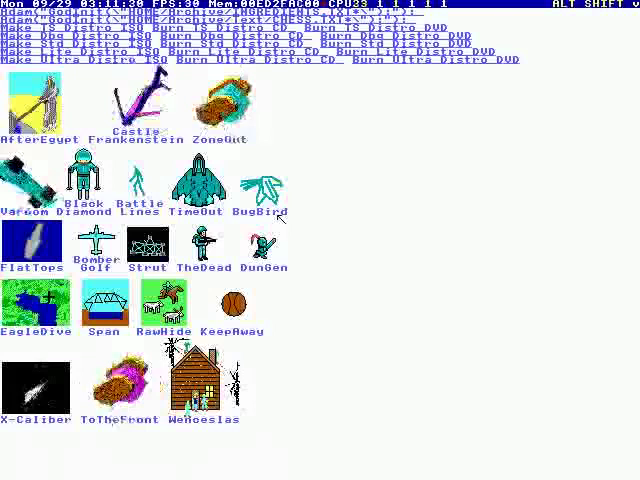
- Start the After Egypt game from the TempleOS desktop and pass its intro
key(space)
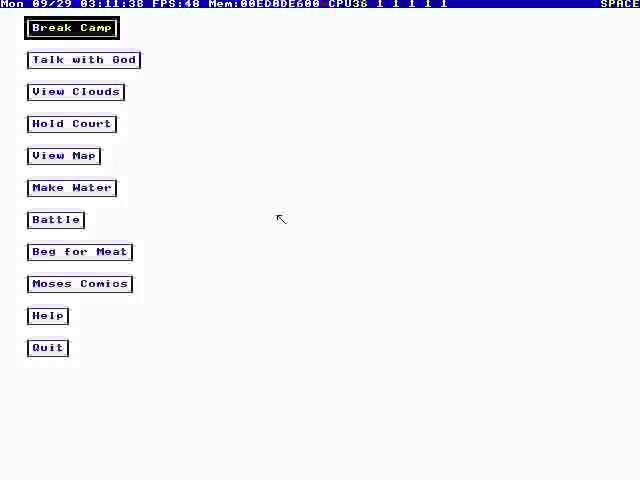
- Choose Talk with God to reach the desert scene with Exodus 3:1–3:6
key(Down)
key(Return)
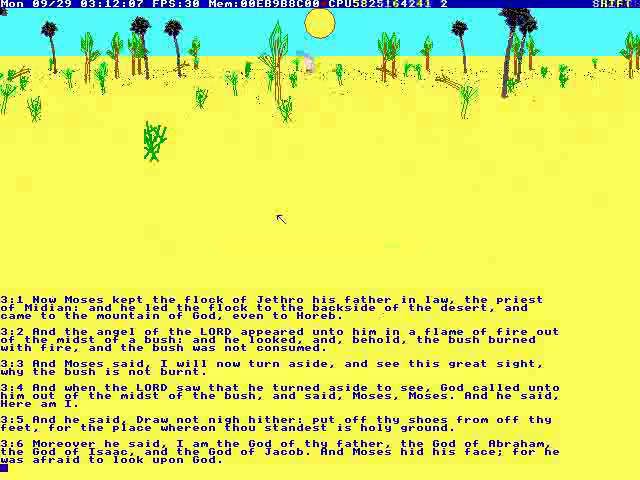
- Advance to God Says, open and close a spare terminal, and draw Genesis 3:14
key(shift+Escape)
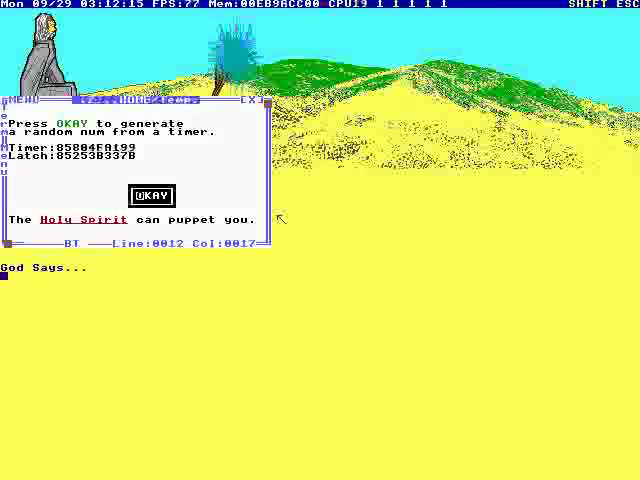
key(ctrl+alt+t)
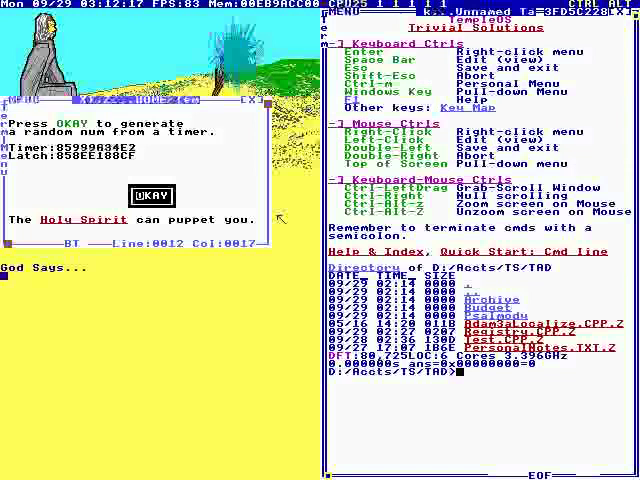
key(ctrl+alt+x)
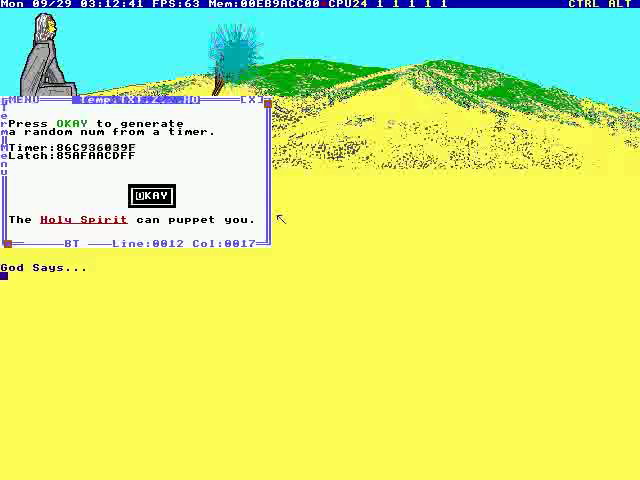
key(space)
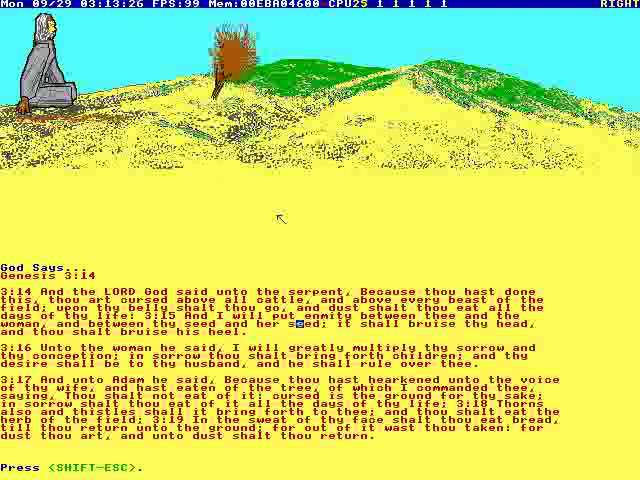
- Step the text cursor through Genesis 3:15, from 'her seed' into 'bruise'
key(Right)
key(Right)
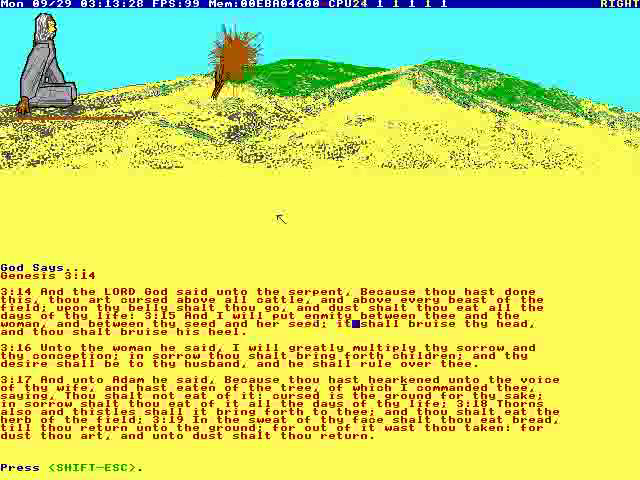
key(Right)
key(Right)
key(Right)
key(Left)
key(Left)
key(Left)
key(Left)
key(Right)
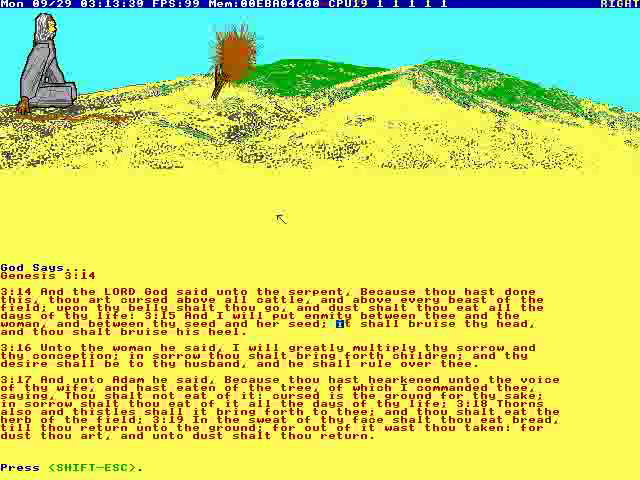
key(Right)
key(Right)
key(Right)
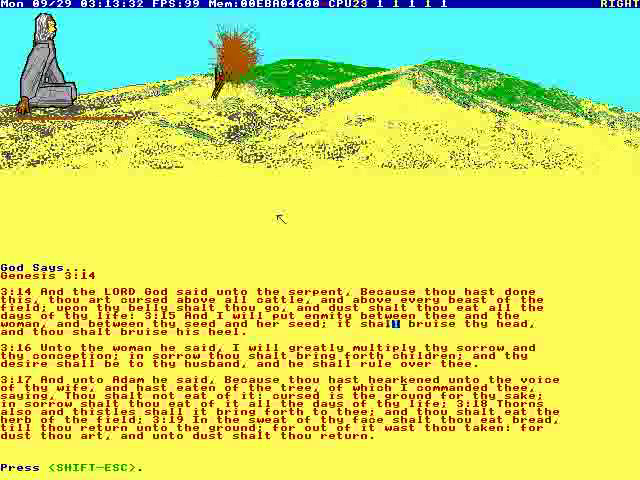
key(Right)
key(Right)
key(Right)
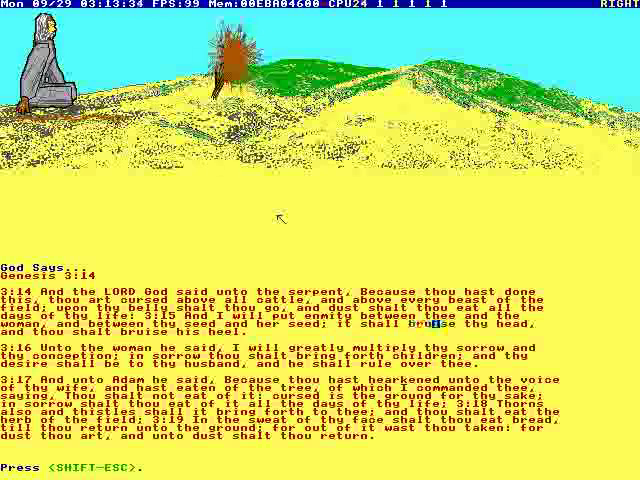
key(Right)
key(Right)
key(Right)
key(Right)
key(Right)
key(Right)
key(Right)
key(Right)
key(Right)
key(Right)
key(Right)
key(Right)
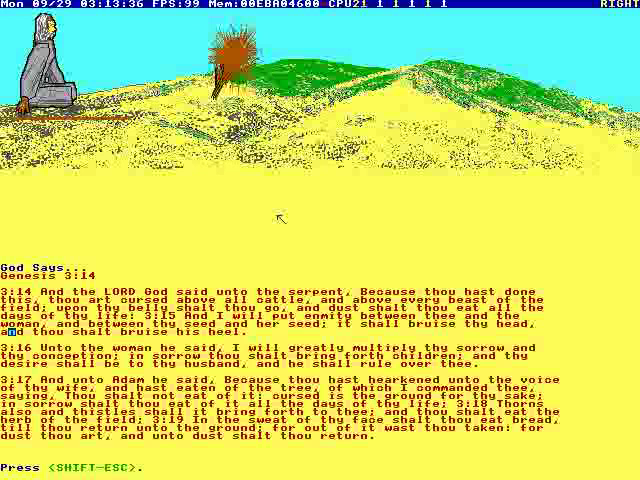
key(Down)
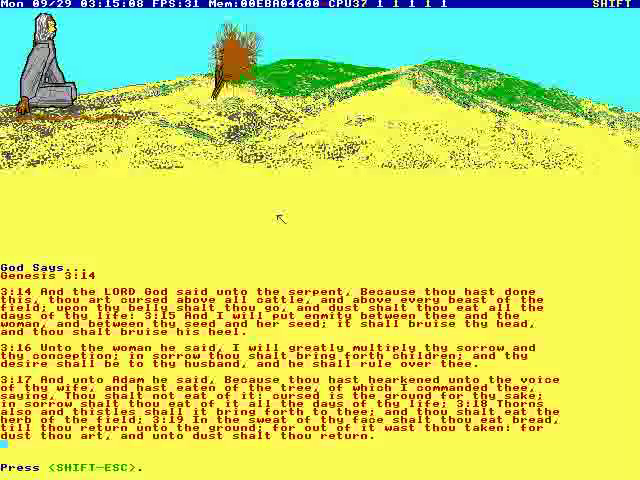
- Exit the verse screen and choose Talk with God again for Exodus 3:1–3:6
key(shift+Escape)
key(space)
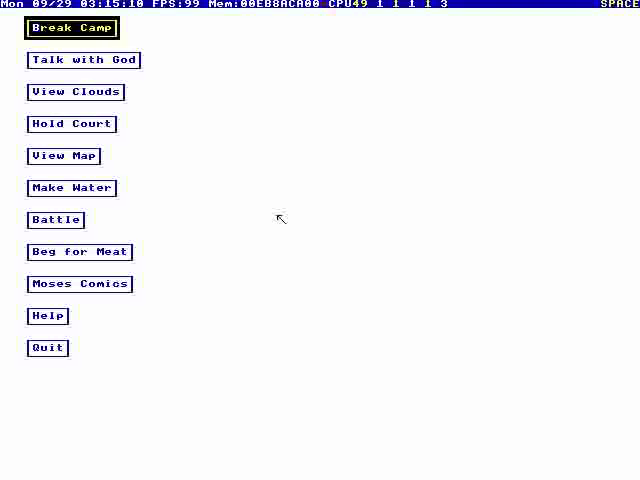
key(Return)
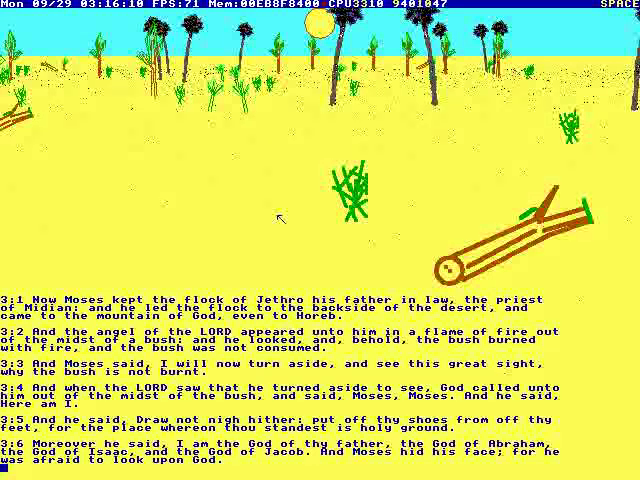
- Skip the desert walk to God Says, opening and closing a spare terminal
key(Return)
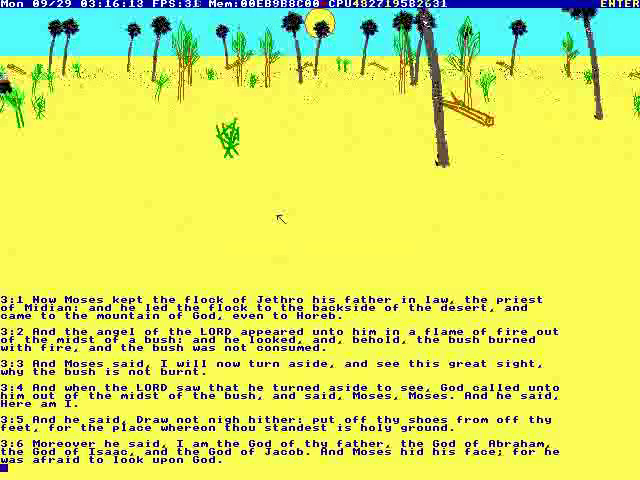
key(space)
key(shift+Escape)
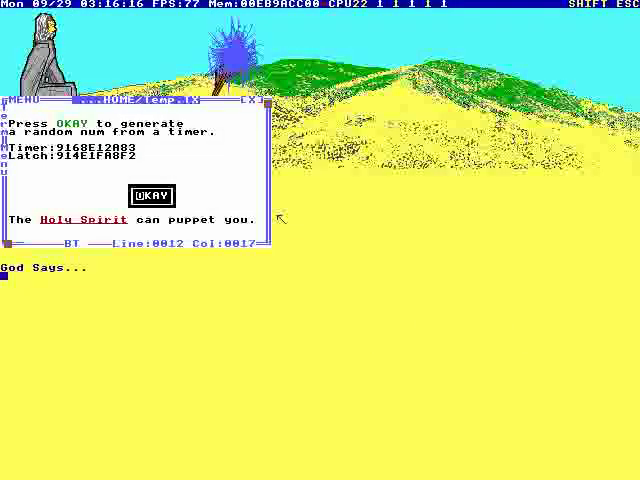
key(ctrl+alt+t)
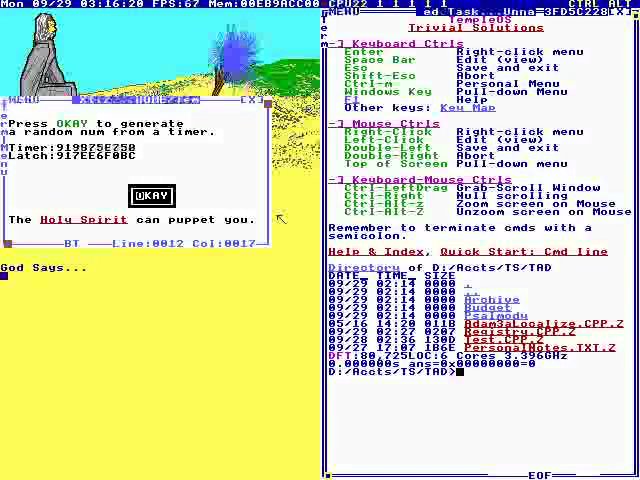
key(shift+Escape)
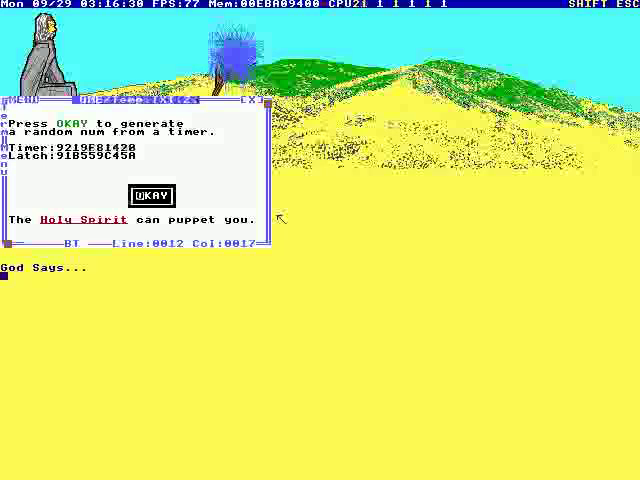
- Generate random words under God Says until the line ends with 'mountain estimation'
key(space)
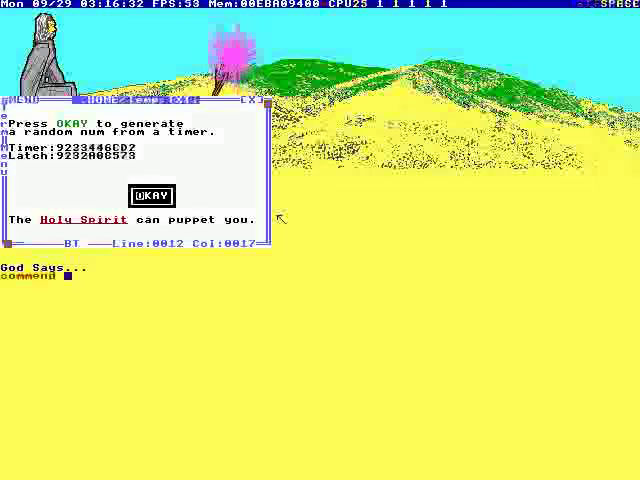
key(space)
key(space)
key(space)
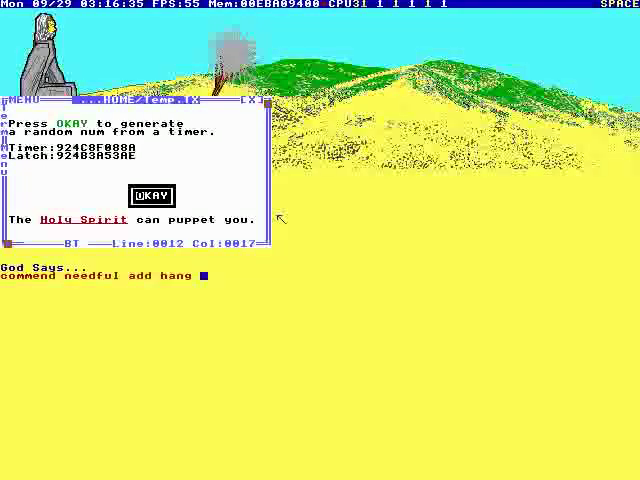
key(space)
key(space)
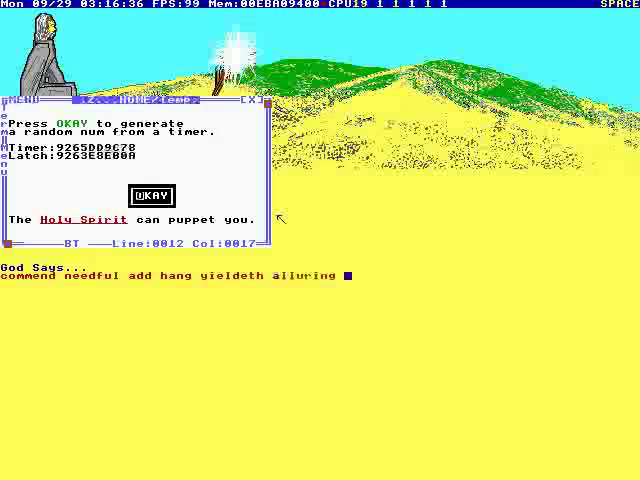
key(space)
key(space)
key(space)
key(space)
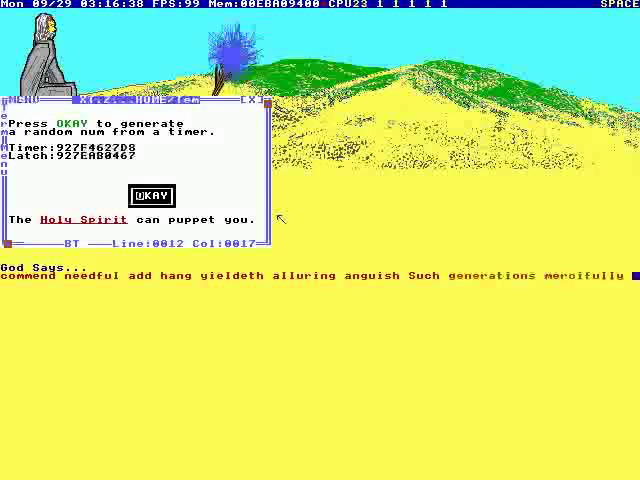
key(space)
key(space)
key(space)
key(space)
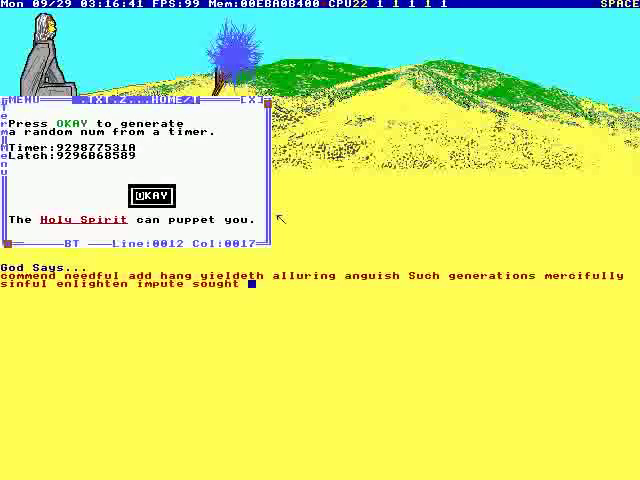
key(space)
key(space)
key(Escape)
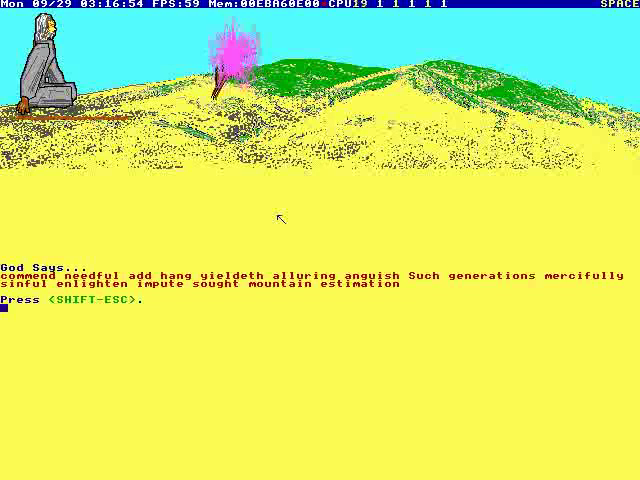
key(Up)
key(Up)
key(Right)
key(Right)
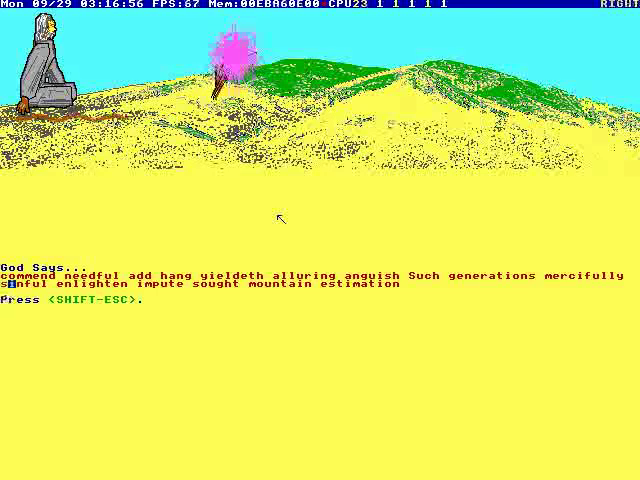
key(Right)
key(Right)
key(Right)
key(Right)
key(Right)
key(Right)
key(Right)
key(Right)
key(Right)
key(Right)
key(Right)
key(Right)
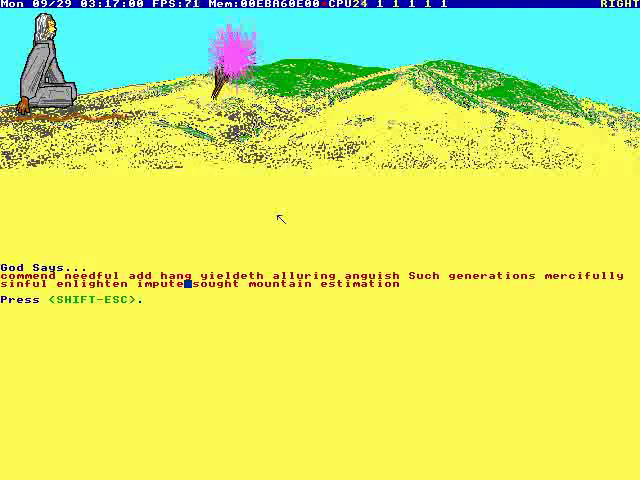
key(Right)
key(Right)
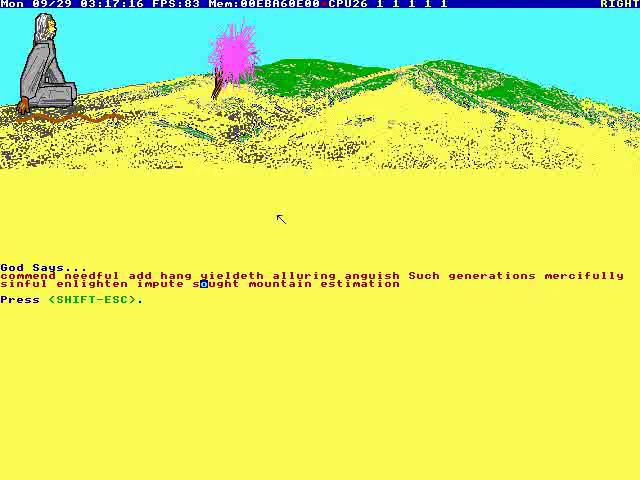
key(Right)
key(Right)
key(Right)
key(Right)
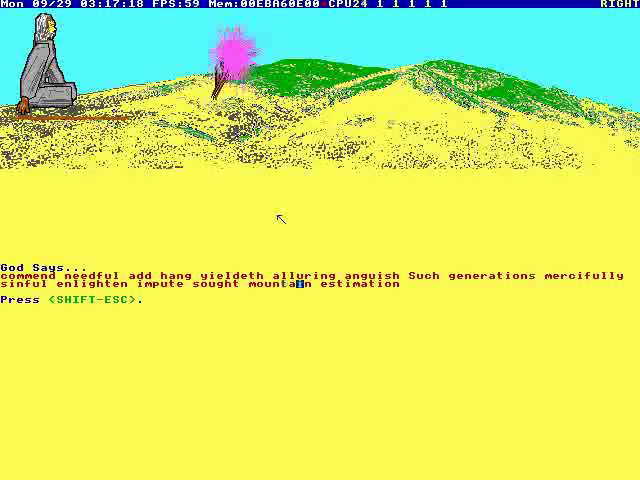
key(Right)
key(Right)
key(Right)
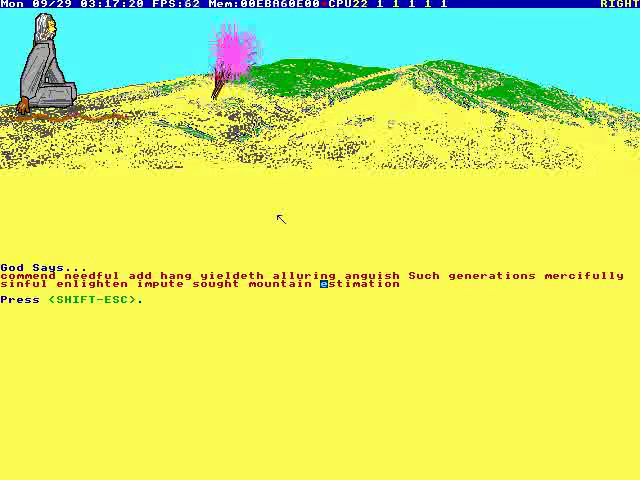
key(Left)
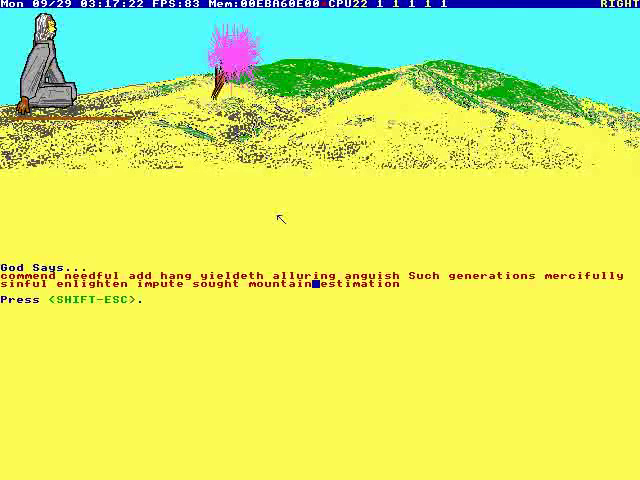
key(Right)
key(ctrl+Down)
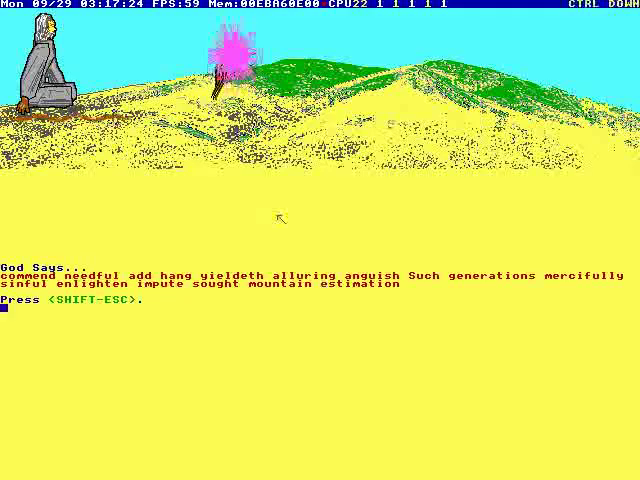